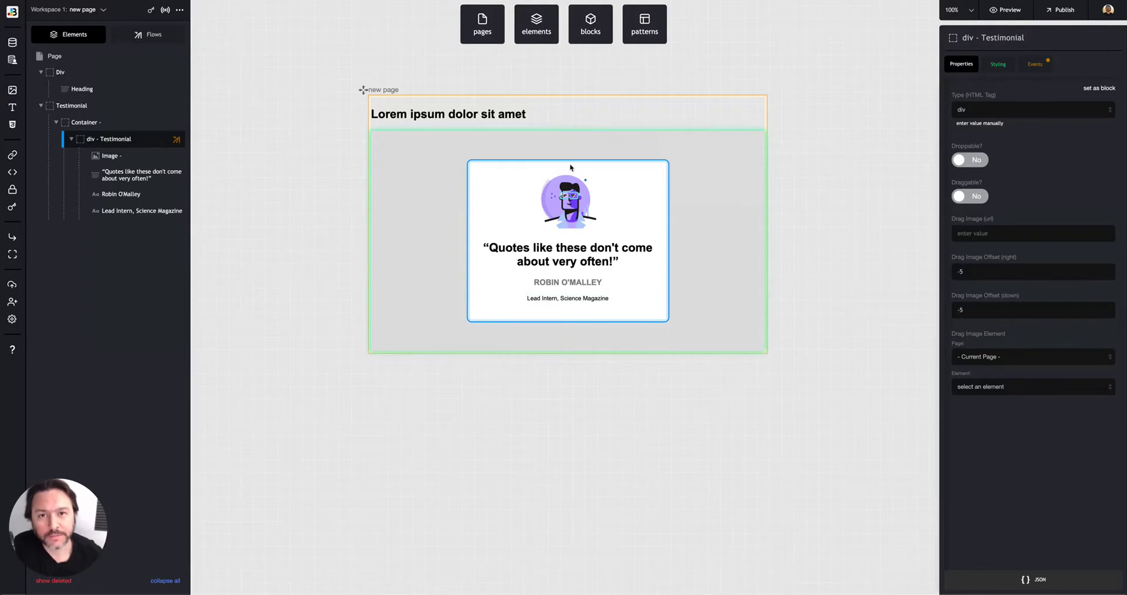
Show the Styling settings for the selected div - Testimonial, with primary class Testimonial
{"action": "left_click", "coordinate": [998, 63]}
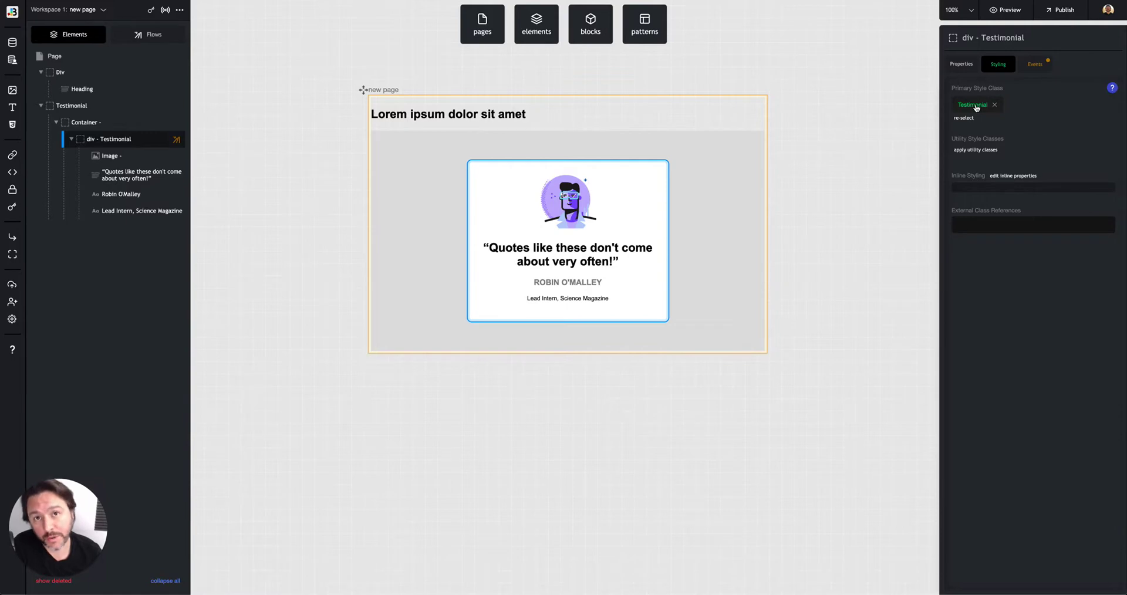
Open the Testimonial class editor and scroll through its values, such as max-width 400px and white background
{"action": "left_click", "coordinate": [975, 106]}
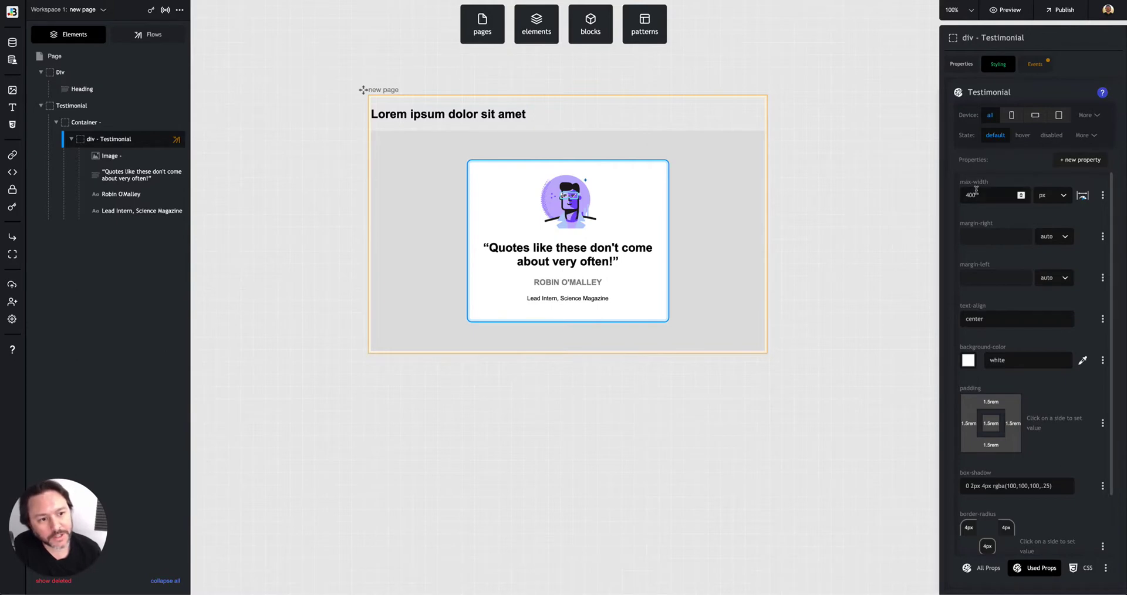
{"action": "scroll", "coordinate": [1057, 235], "scroll_direction": "down", "scroll_amount": 2}
{"action": "scroll", "coordinate": [1057, 218], "scroll_direction": "down", "scroll_amount": 1}
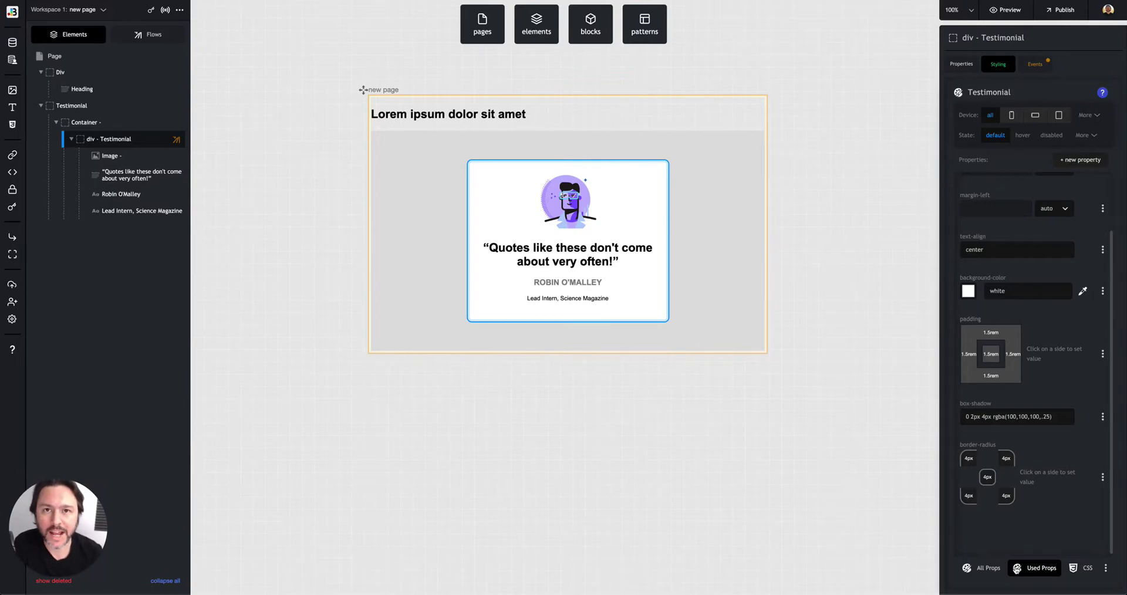
Switch the Testimonial class to All Props, then expand and collapse the Layout and Spacing groups
{"action": "left_click", "coordinate": [982, 569]}
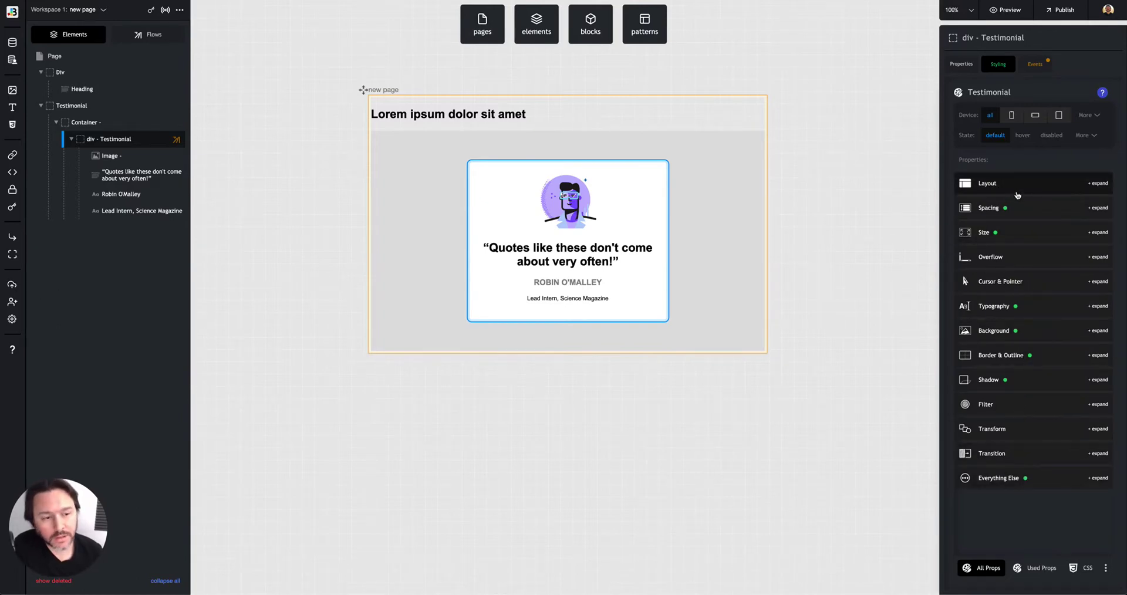
{"action": "left_click", "coordinate": [1007, 187]}
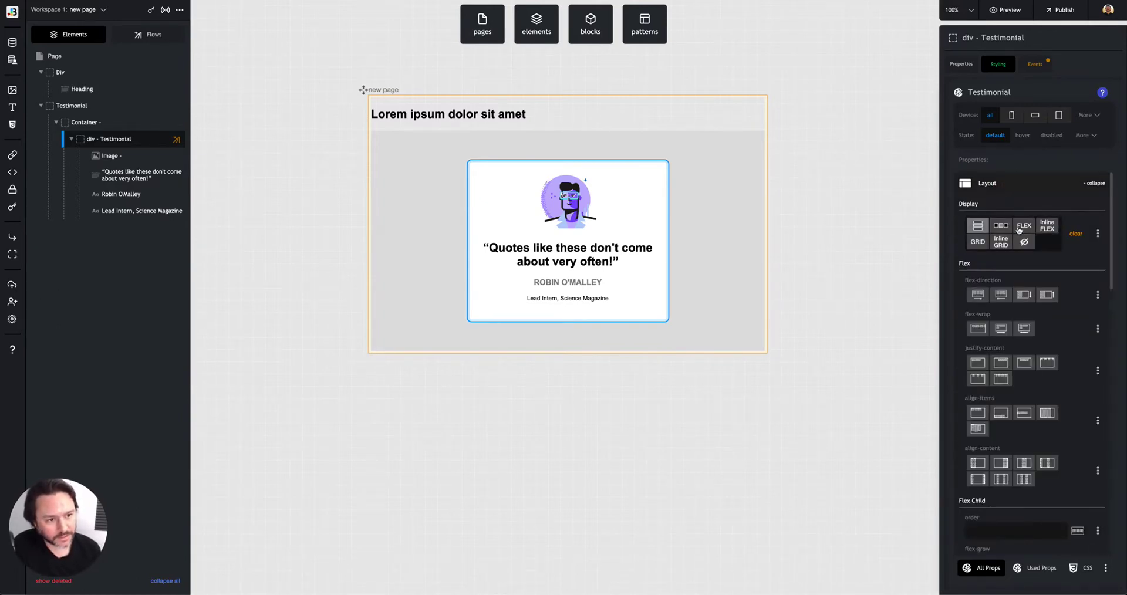
{"action": "scroll", "coordinate": [998, 352], "scroll_direction": "down", "scroll_amount": 6}
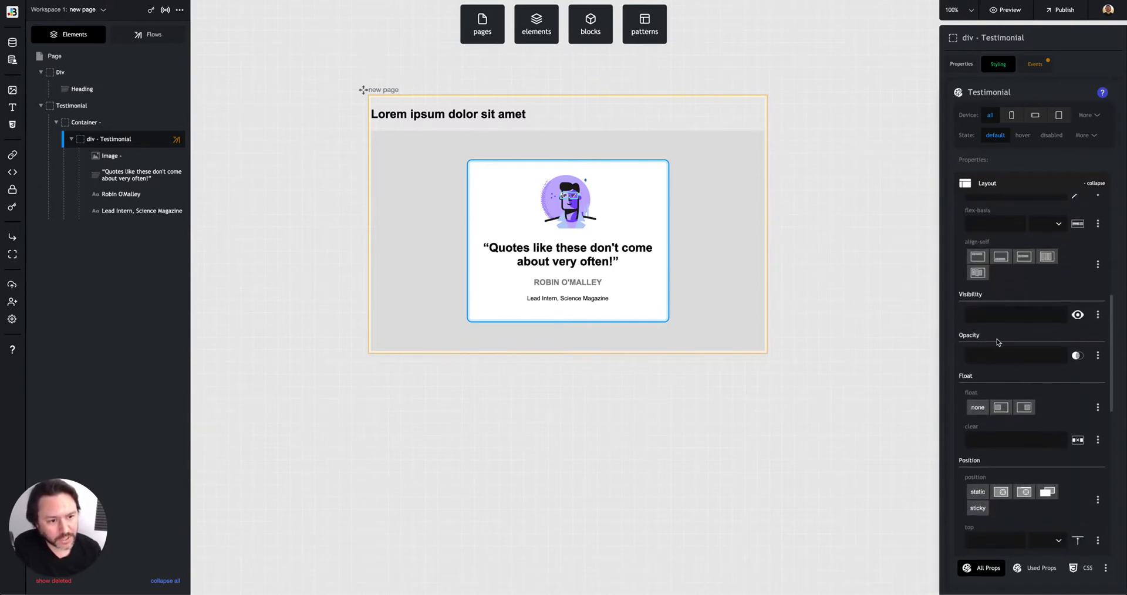
{"action": "scroll", "coordinate": [998, 334], "scroll_direction": "up", "scroll_amount": 6}
{"action": "left_click", "coordinate": [992, 183]}
{"action": "left_click", "coordinate": [989, 207]}
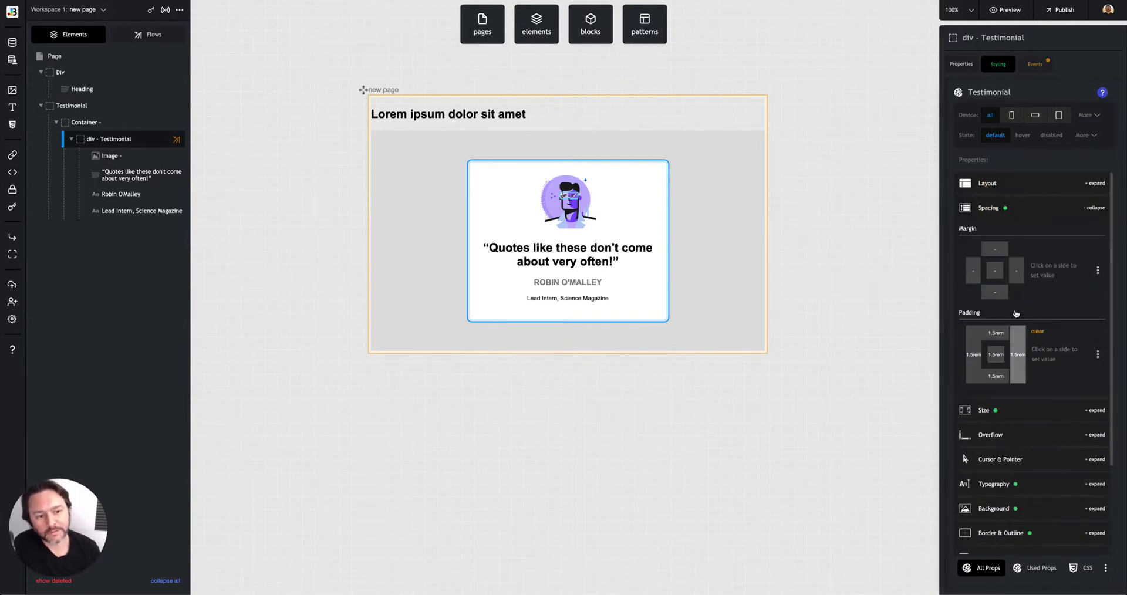
{"action": "left_click", "coordinate": [1016, 208]}
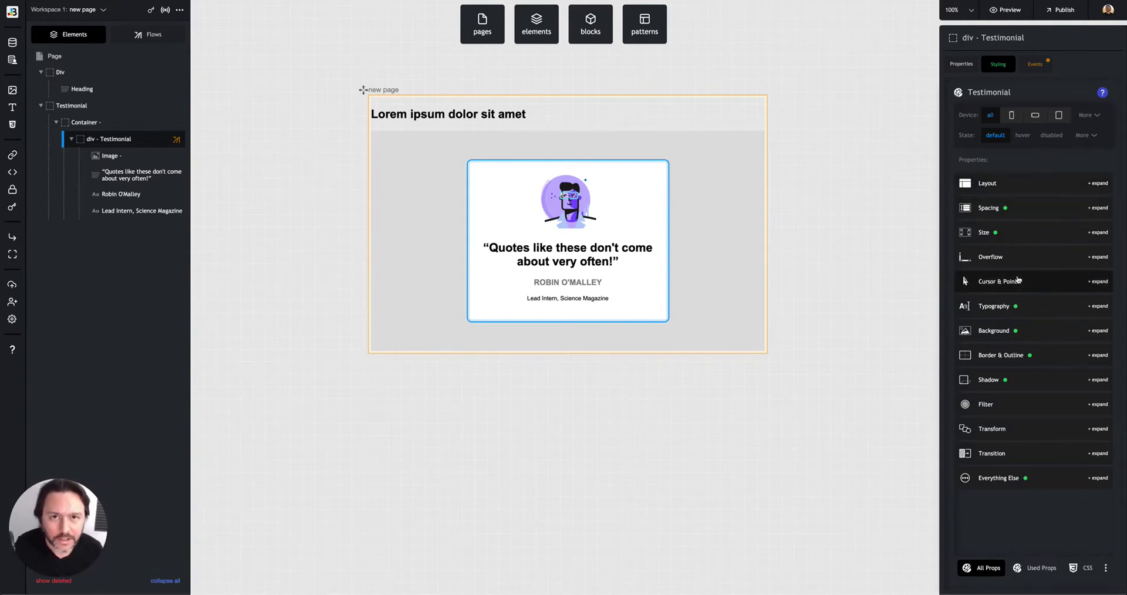
Go back to Used Props and pick text-align through the new-property search
{"action": "left_click", "coordinate": [1028, 569]}
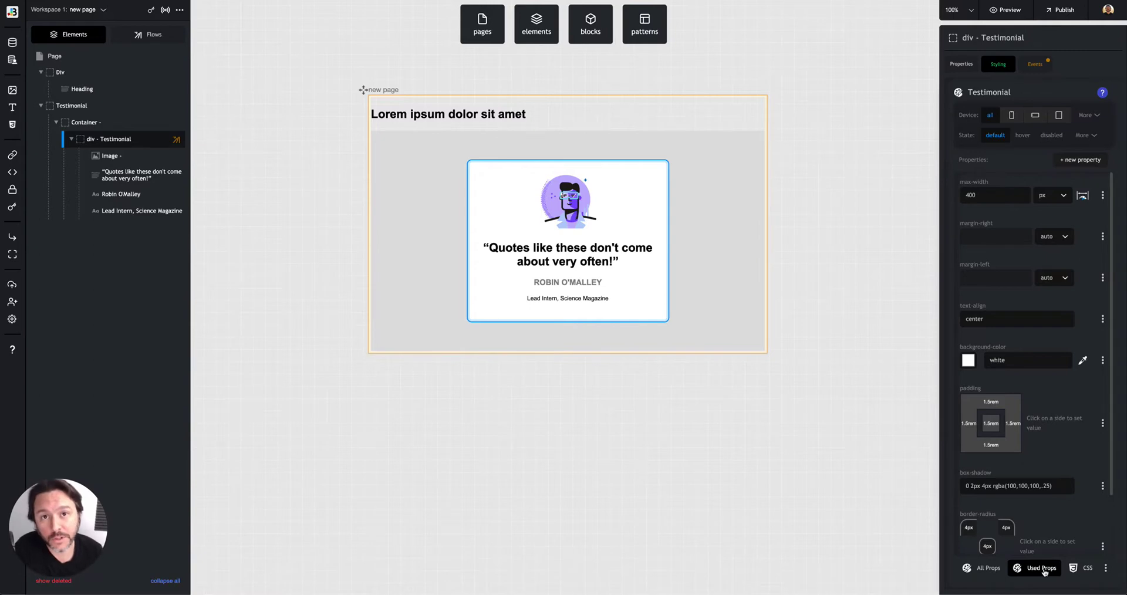
{"action": "left_click", "coordinate": [1067, 161]}
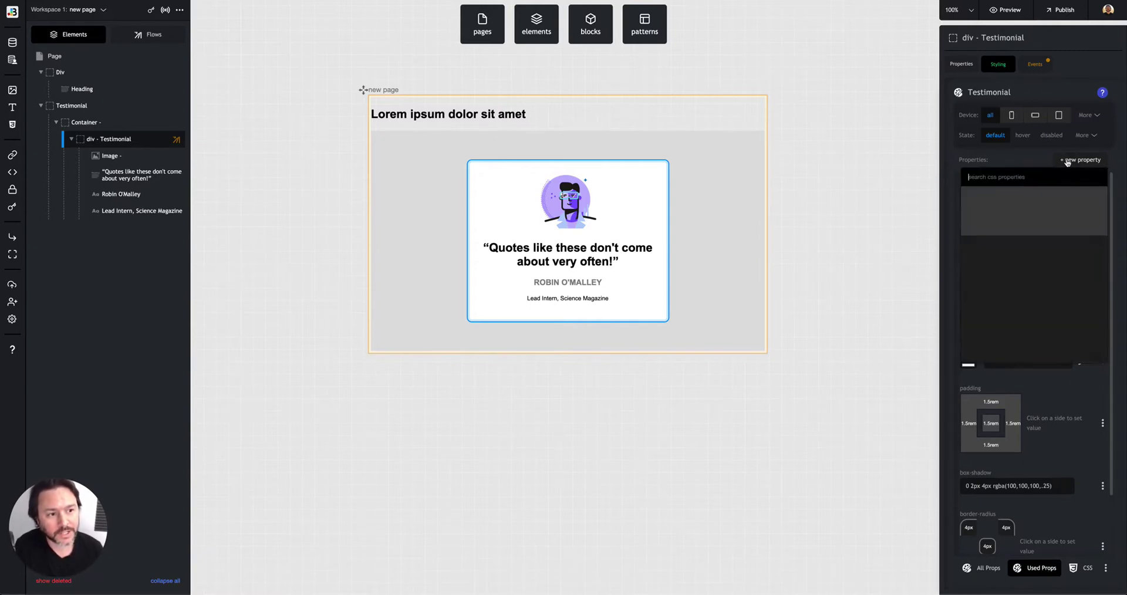
{"action": "type", "text": "text0a"}
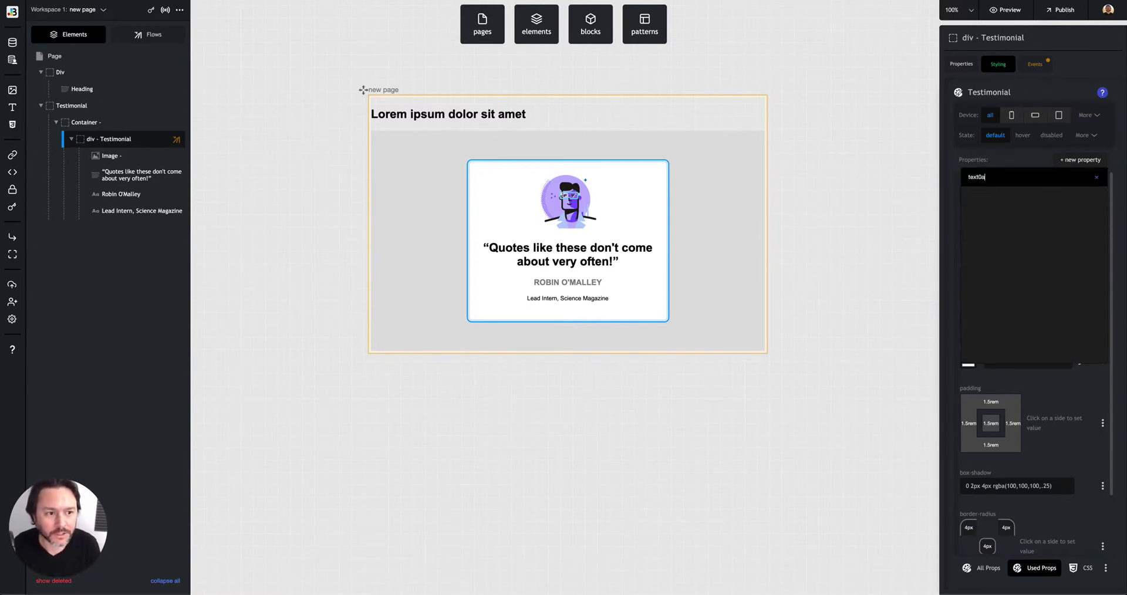
{"action": "key", "text": "BackSpace"}
{"action": "key", "text": "BackSpace"}
{"action": "type", "text": "-a"}
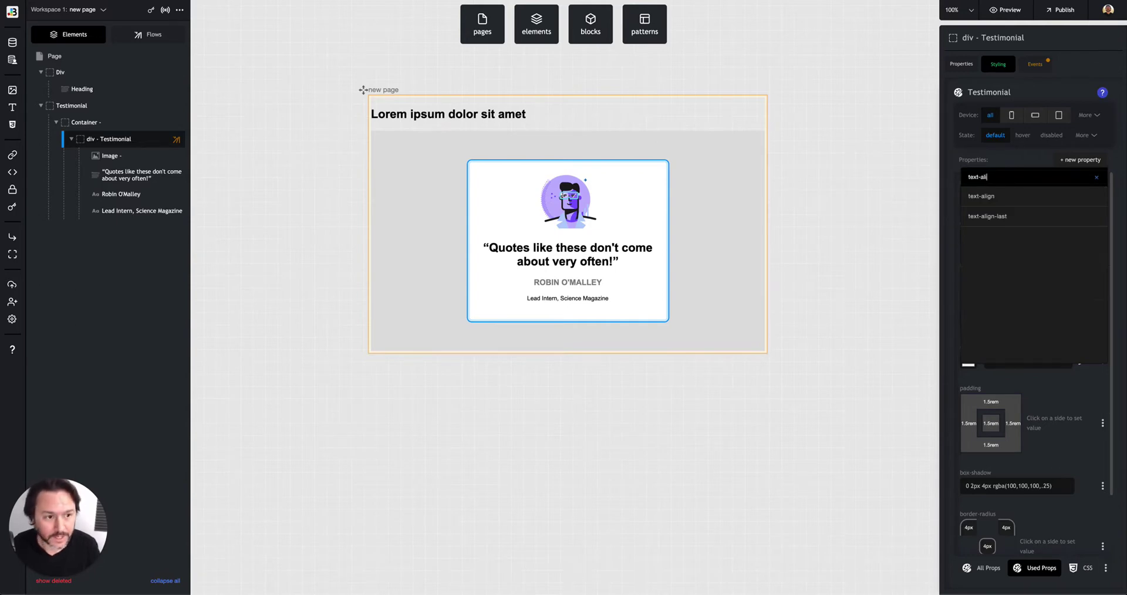
{"action": "type", "text": "li"}
{"action": "left_click", "coordinate": [1009, 196]}
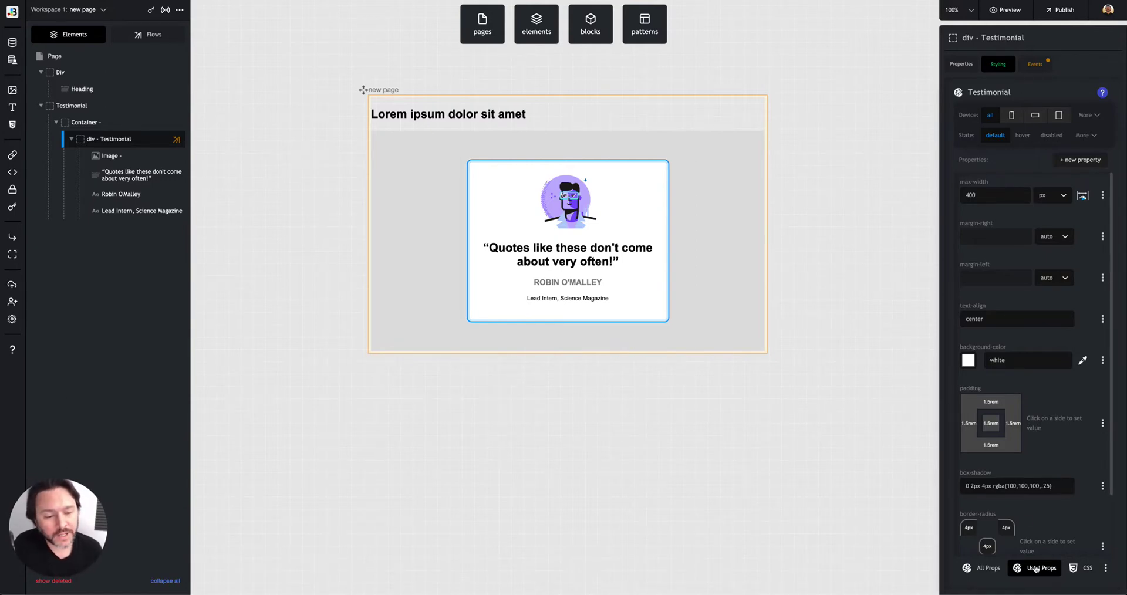
View the Testimonial class as raw CSS, switch back through Used and All Props, then leave the editor
{"action": "left_click", "coordinate": [1084, 568]}
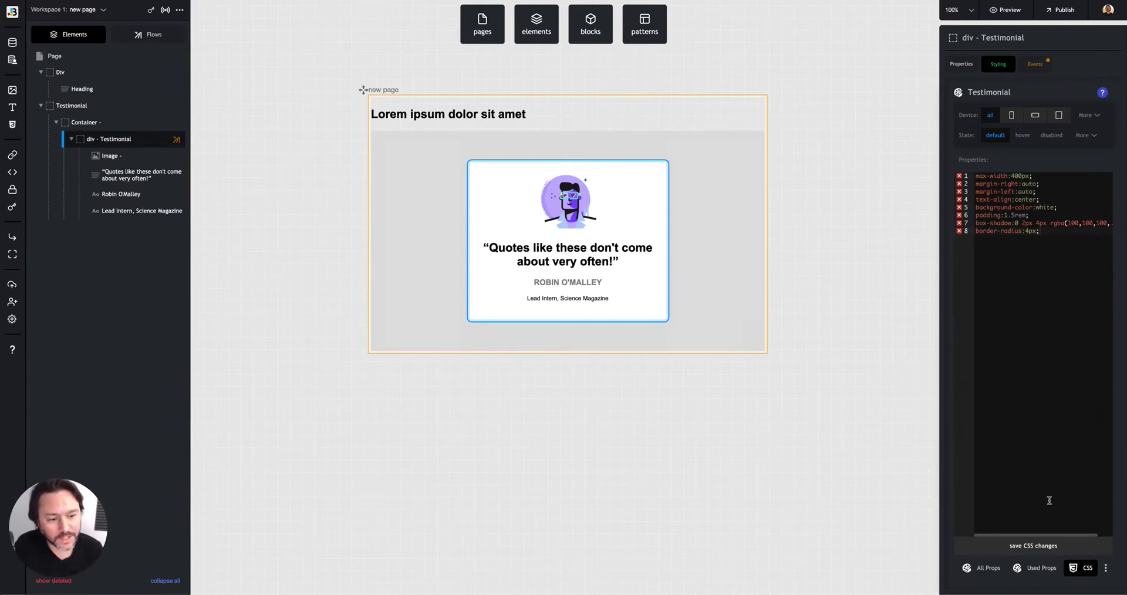
{"action": "left_click", "coordinate": [1029, 568]}
{"action": "left_click", "coordinate": [986, 567]}
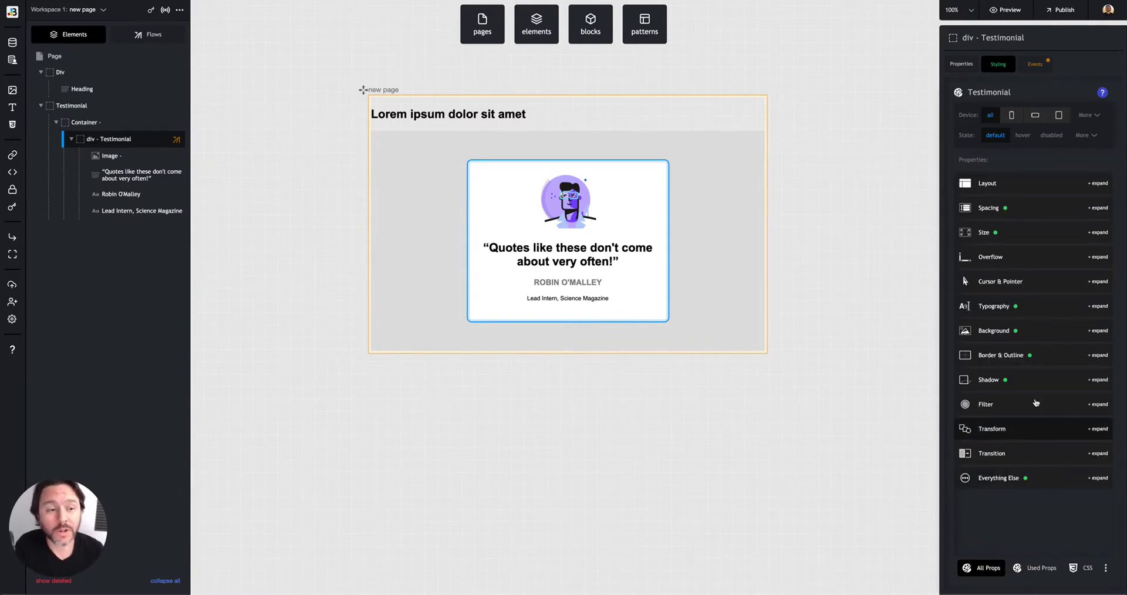
{"action": "left_click", "coordinate": [998, 64]}
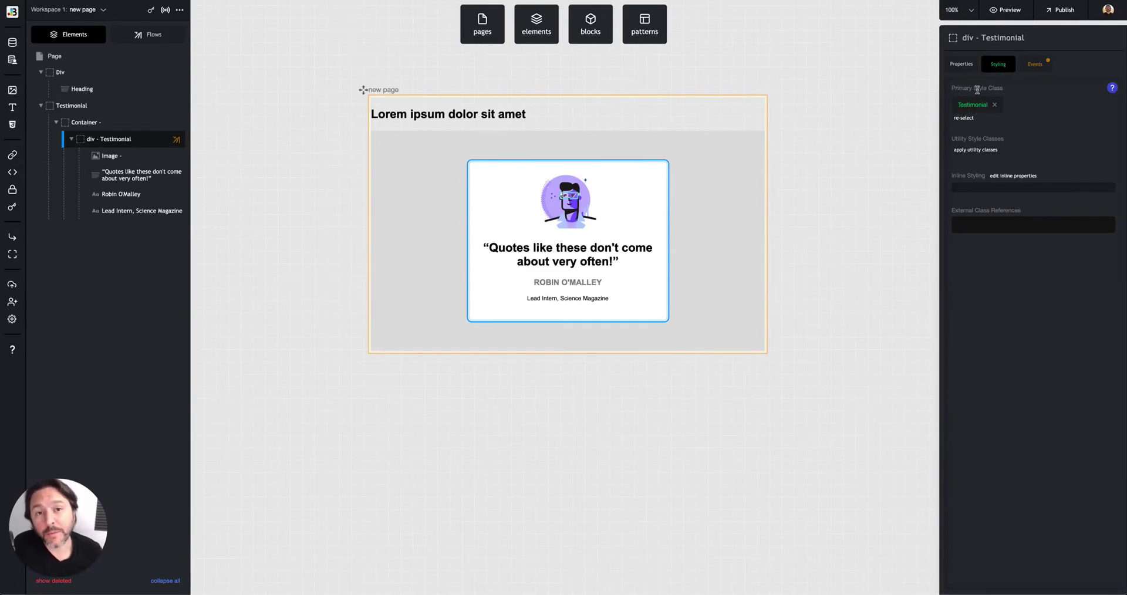
Create a new utility class named 'Testimonial - Centered' on the card
{"action": "left_click", "coordinate": [968, 150]}
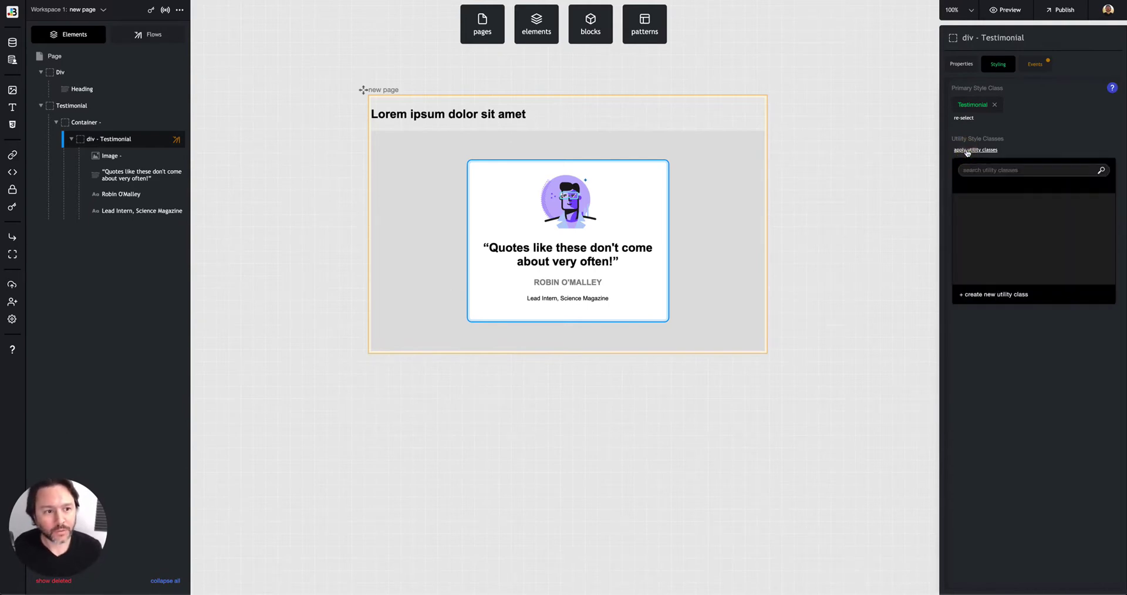
{"action": "left_click", "coordinate": [990, 294]}
{"action": "type", "text": "Testimoni"}
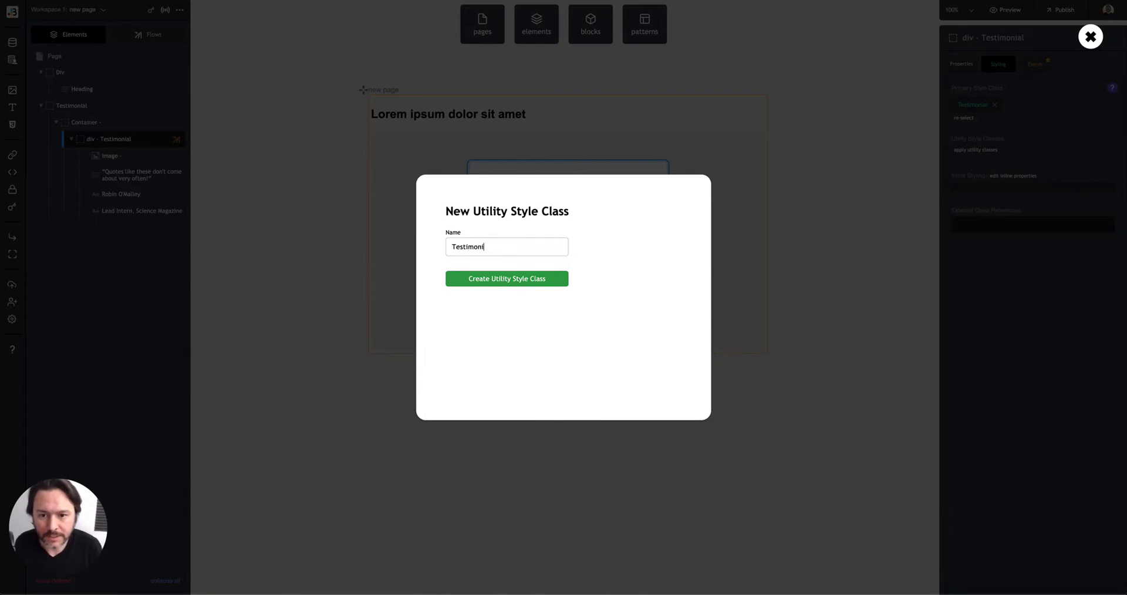
{"action": "type", "text": "al - Centered"}
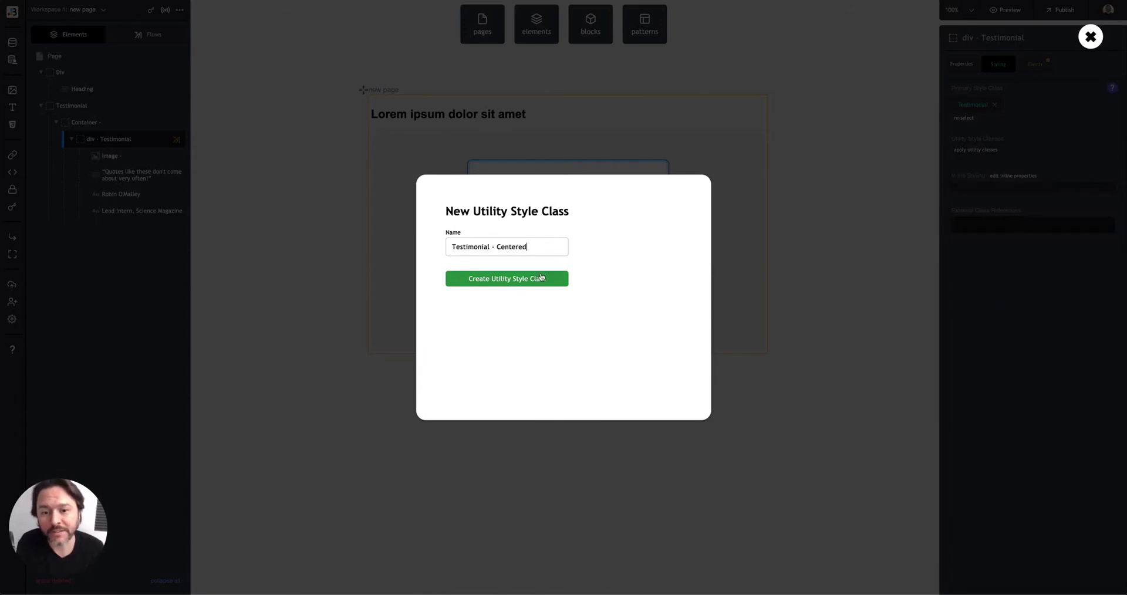
{"action": "left_click", "coordinate": [541, 278]}
Give Testimonial - Centered a background-color of blue
{"action": "left_click", "coordinate": [993, 154]}
{"action": "left_click", "coordinate": [1025, 569]}
{"action": "left_click", "coordinate": [1081, 160]}
{"action": "type", "text": "backgro"}
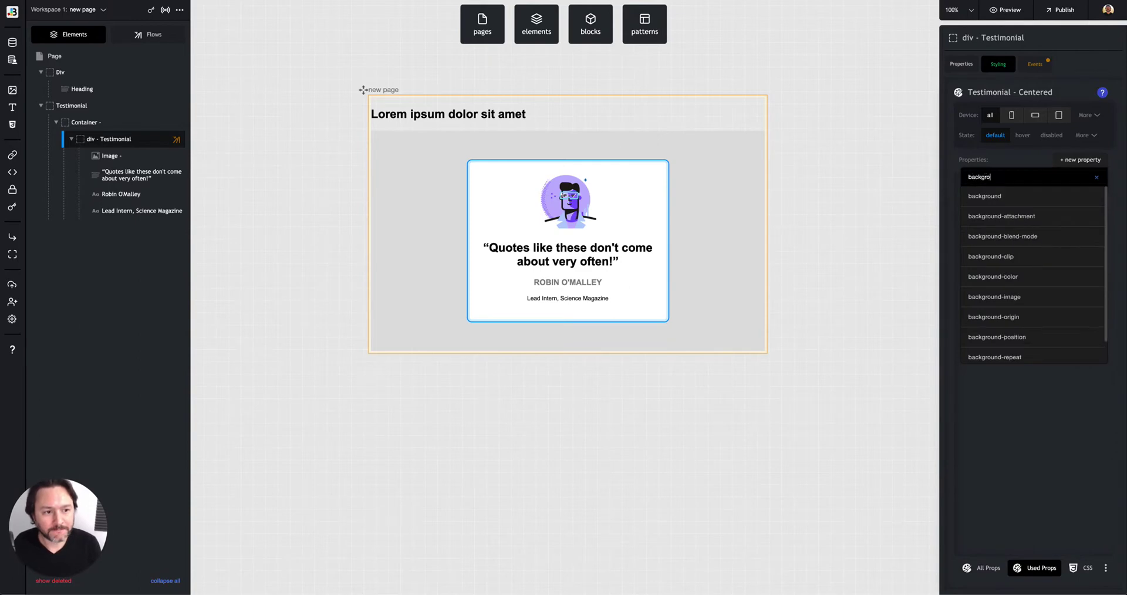
{"action": "type", "text": "und-color"}
{"action": "left_click", "coordinate": [1048, 192]}
{"action": "type", "text": "blue"}
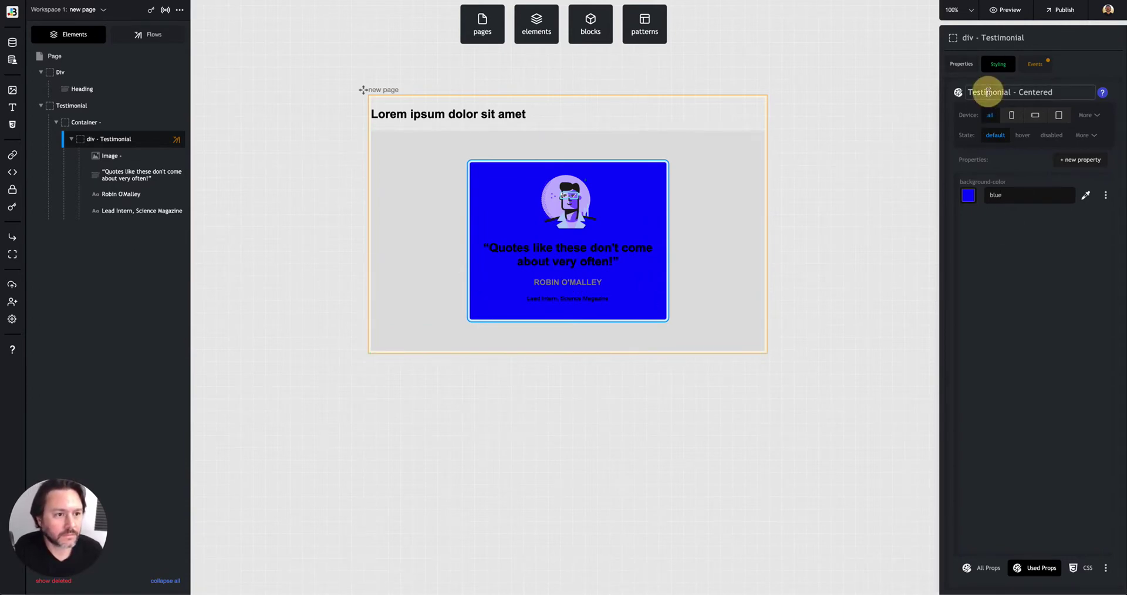
{"action": "left_click", "coordinate": [994, 63]}
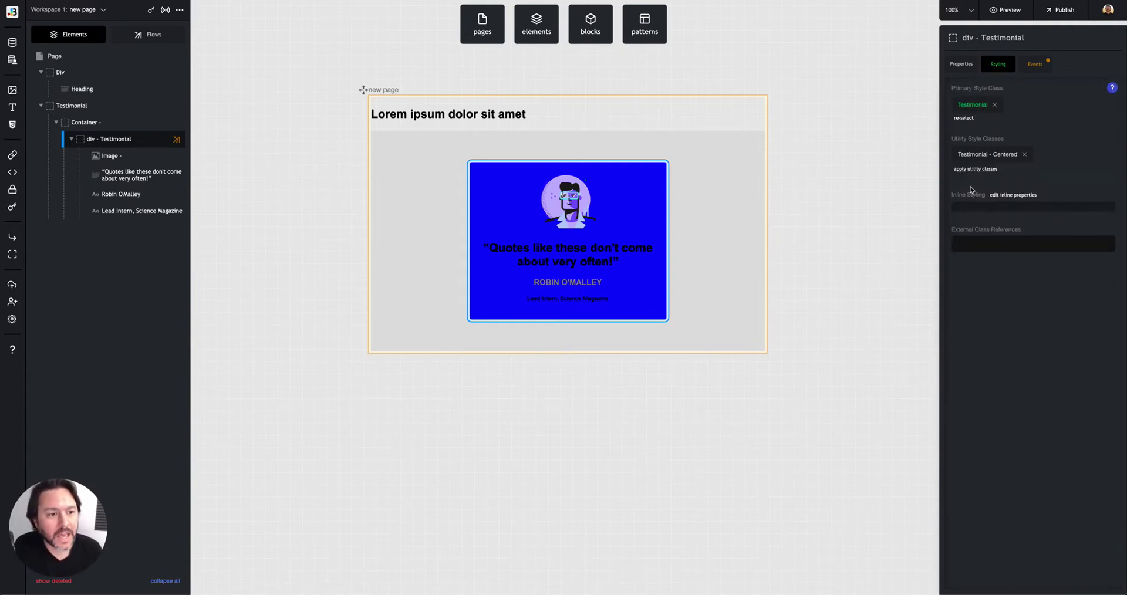
Add an inline background-color of green to the card, overriding the blue class
{"action": "left_click", "coordinate": [1014, 196]}
{"action": "left_click", "coordinate": [1080, 113]}
{"action": "type", "text": "background-color"}
{"action": "key", "text": "Return"}
{"action": "type", "text": "green"}
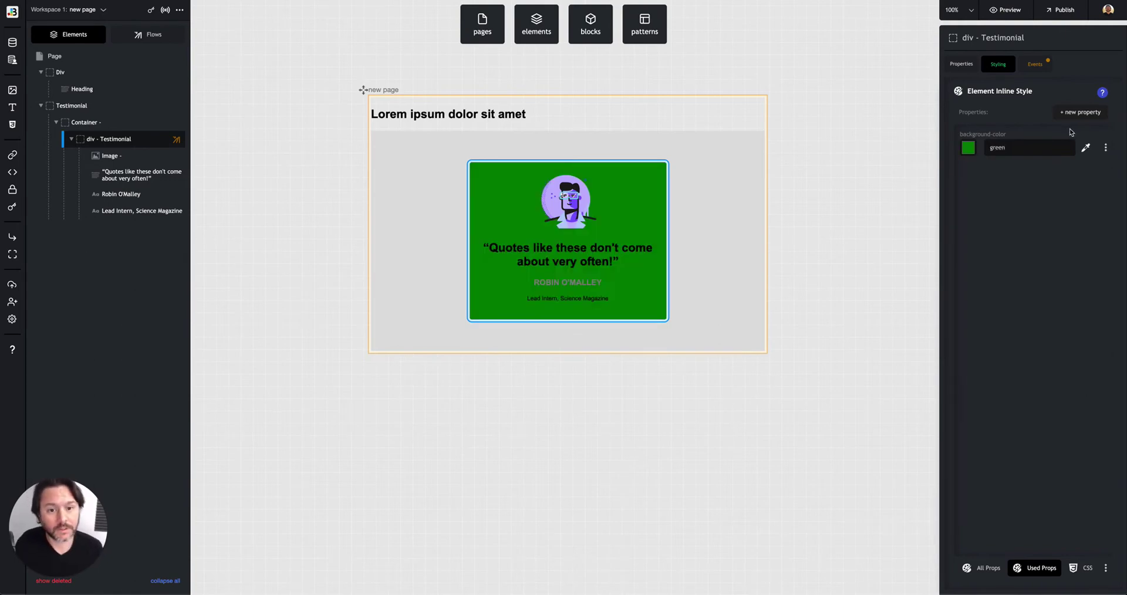
{"action": "left_click", "coordinate": [1000, 64]}
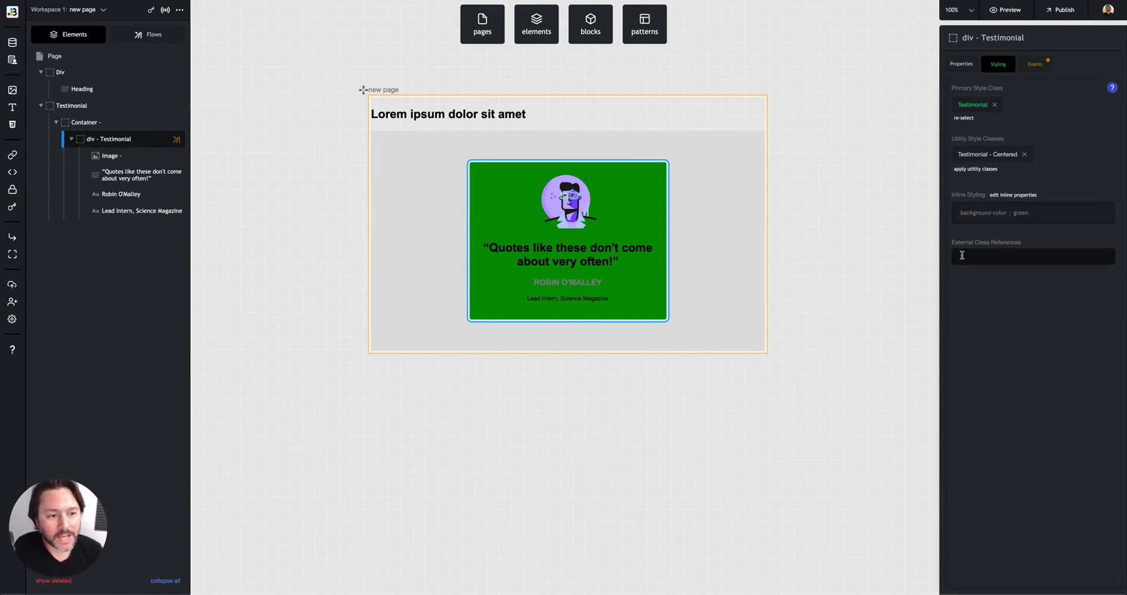
Enter className in the card's External Class References field
{"action": "left_click", "coordinate": [1000, 253]}
{"action": "type", "text": "className"}
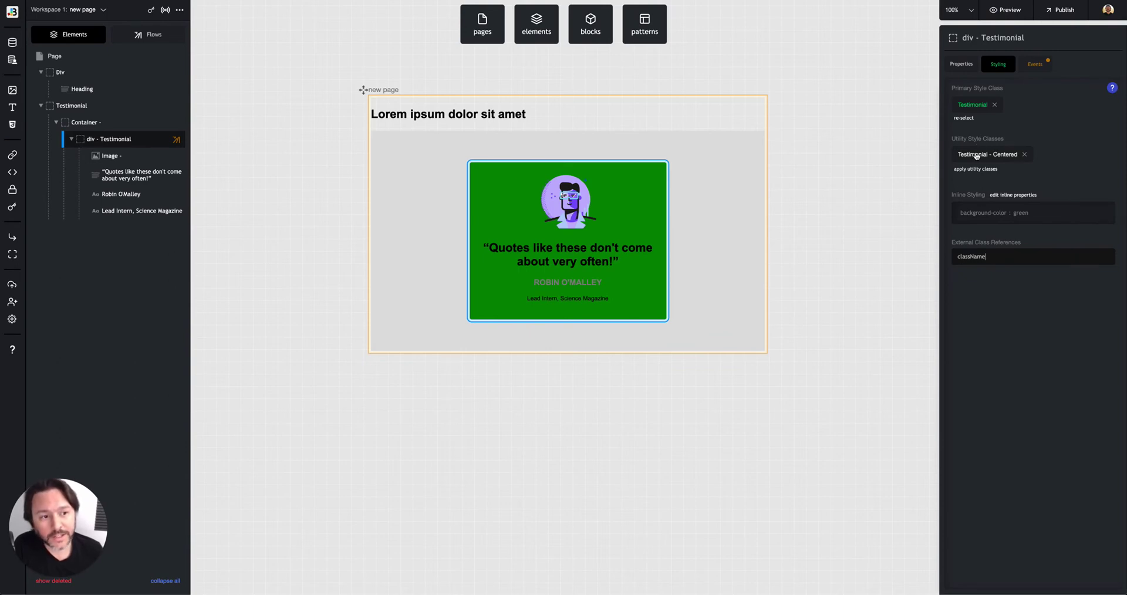
Open Testimonial - Centered and switch its state from hover to disabled, dismissing the new-state dialog
{"action": "left_click", "coordinate": [976, 154]}
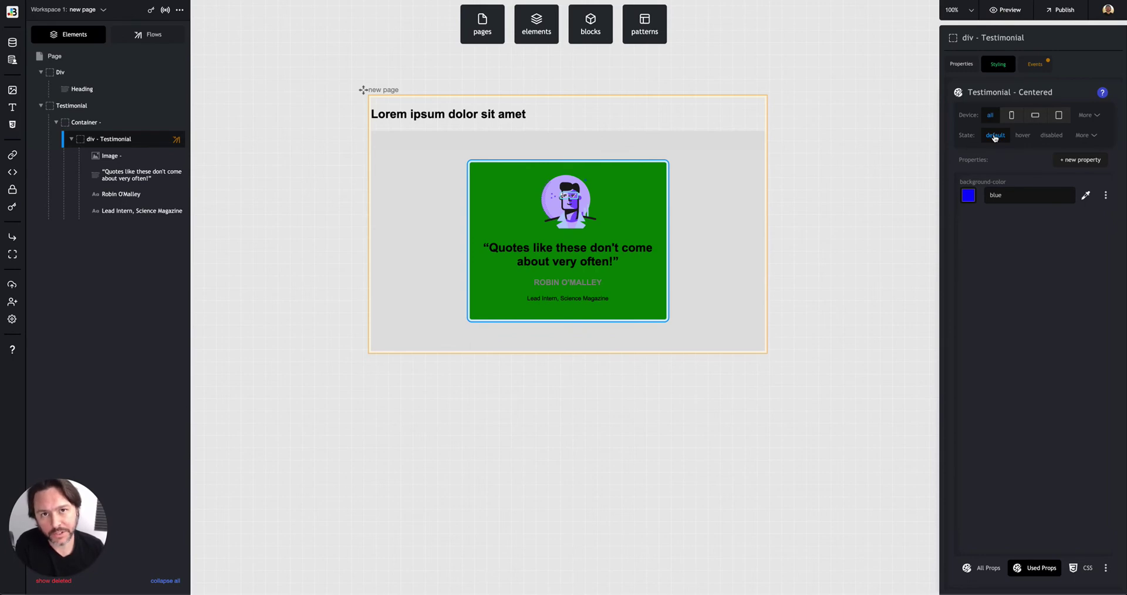
{"action": "left_click", "coordinate": [1023, 135]}
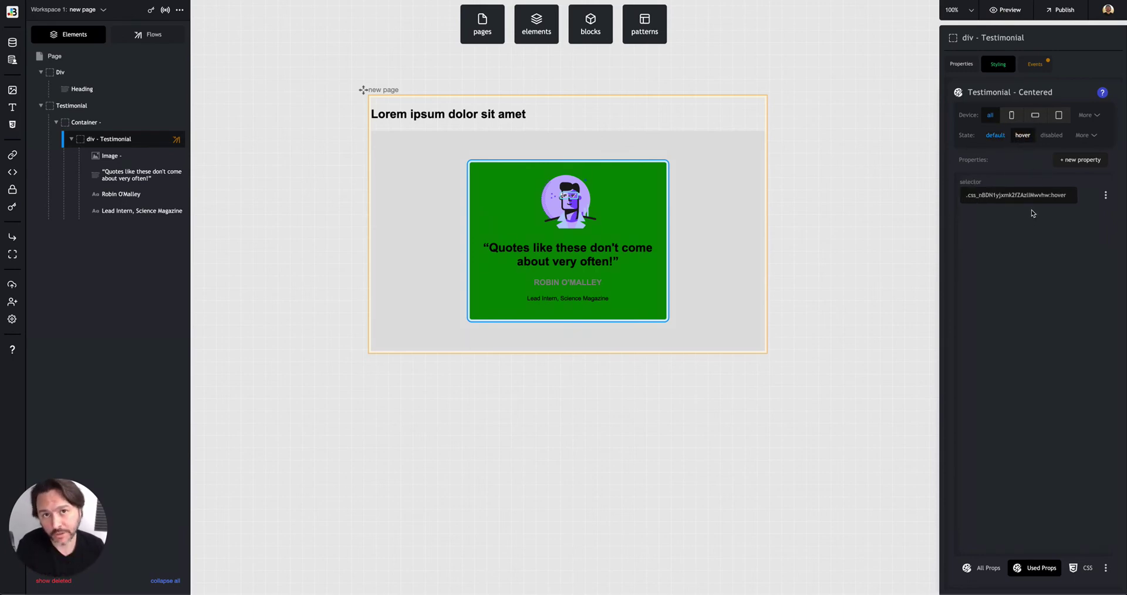
{"action": "left_click", "coordinate": [1051, 135]}
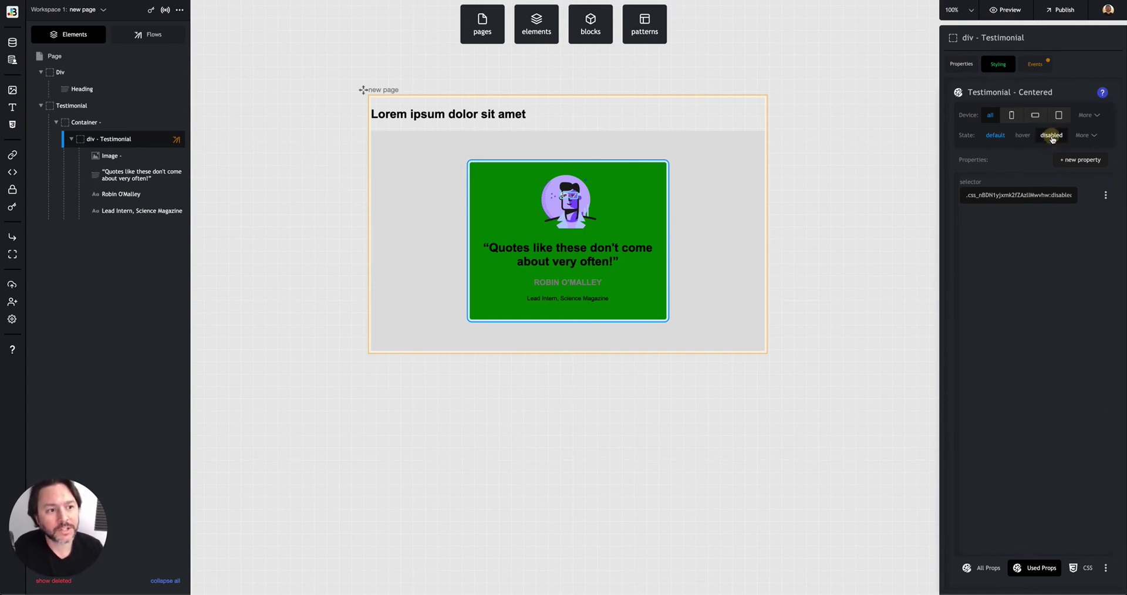
{"action": "left_click", "coordinate": [1086, 150]}
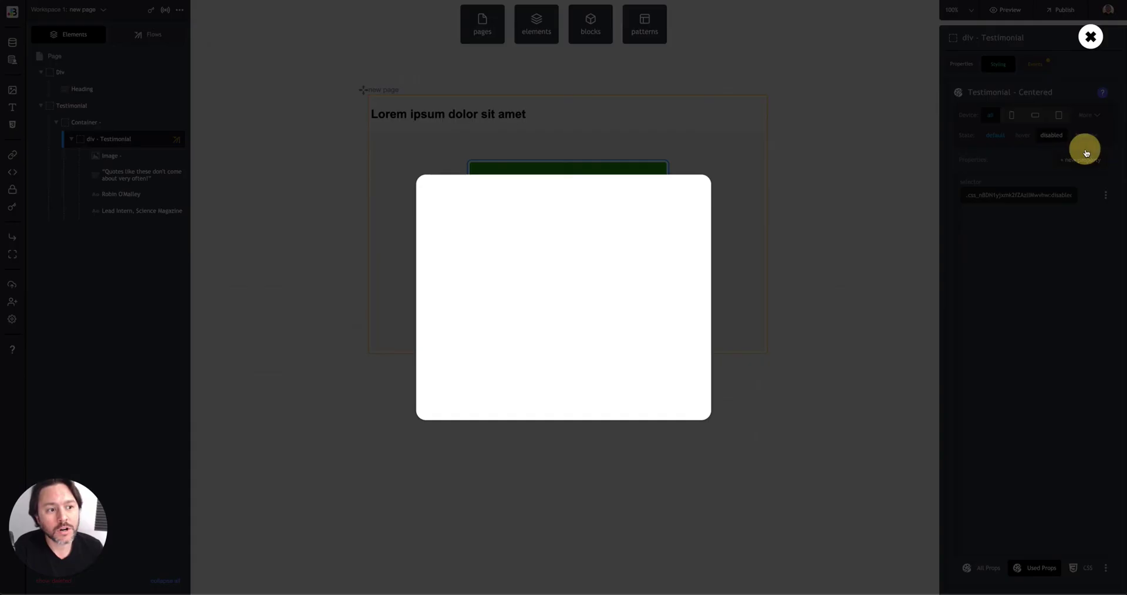
{"action": "left_click", "coordinate": [1091, 37]}
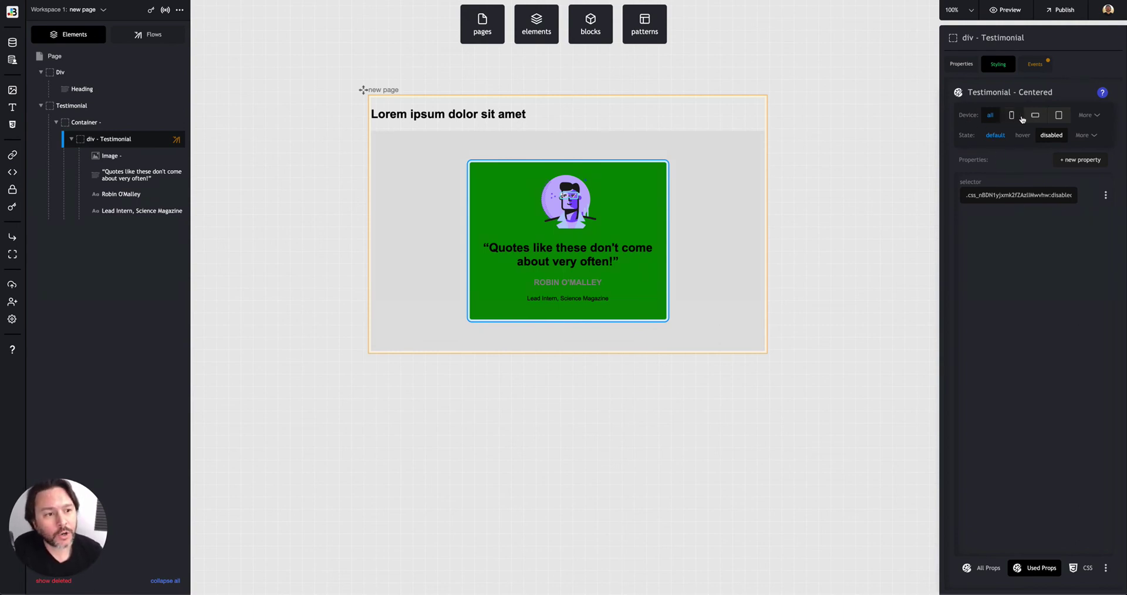
Return Testimonial - Centered to its default state after checking mobile view and the new media query dialog
{"action": "left_click", "coordinate": [991, 116]}
{"action": "left_click", "coordinate": [995, 135]}
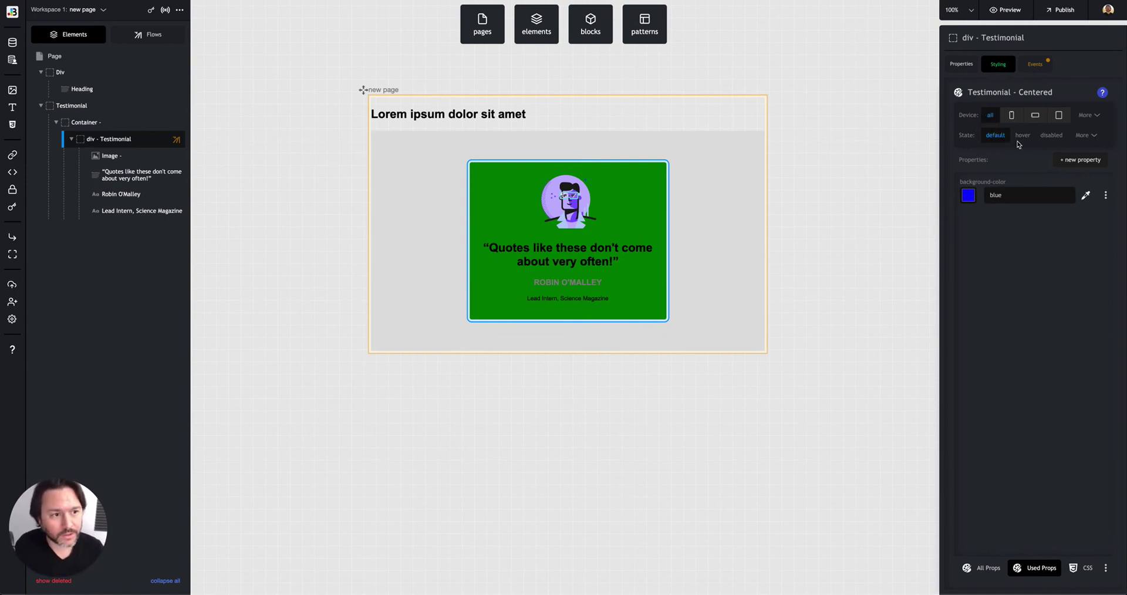
{"action": "left_click", "coordinate": [1012, 115]}
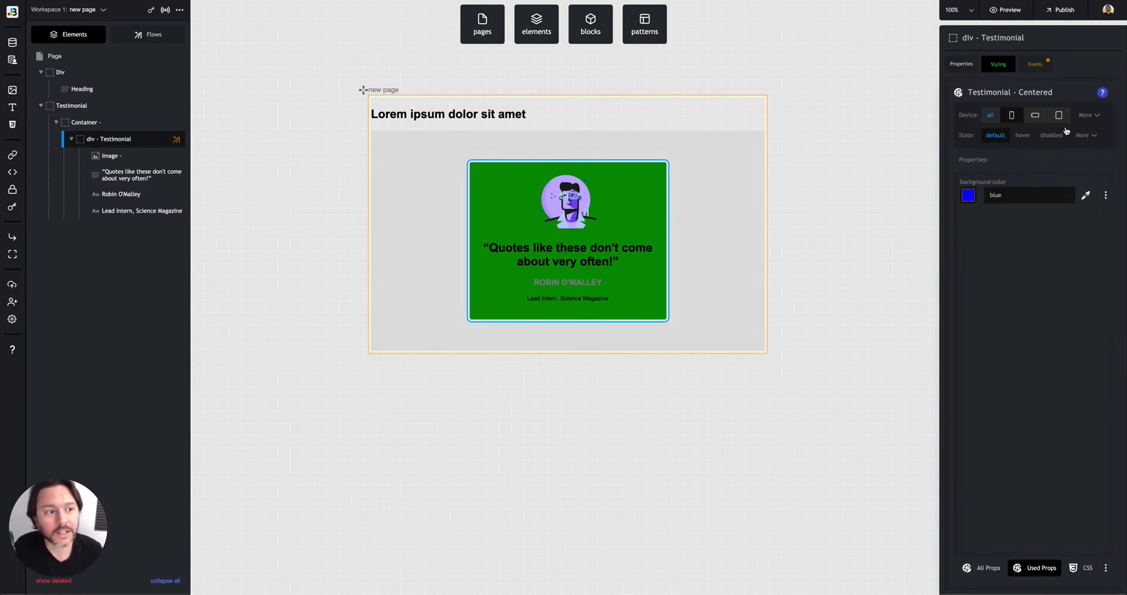
{"action": "left_click", "coordinate": [1089, 115]}
{"action": "left_click", "coordinate": [1090, 165]}
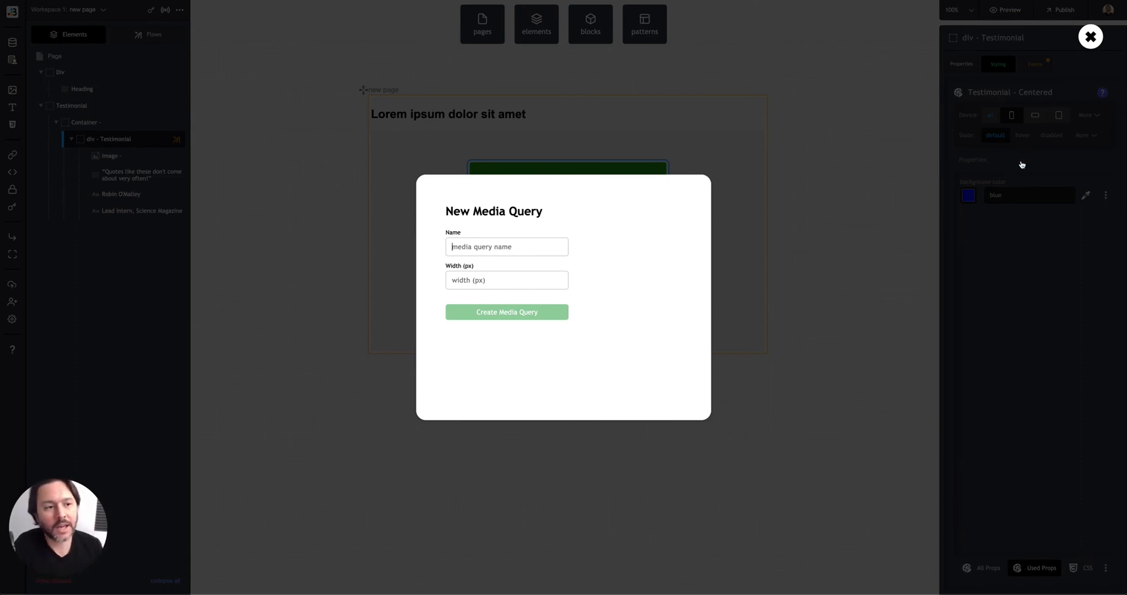
{"action": "left_click", "coordinate": [1090, 37]}
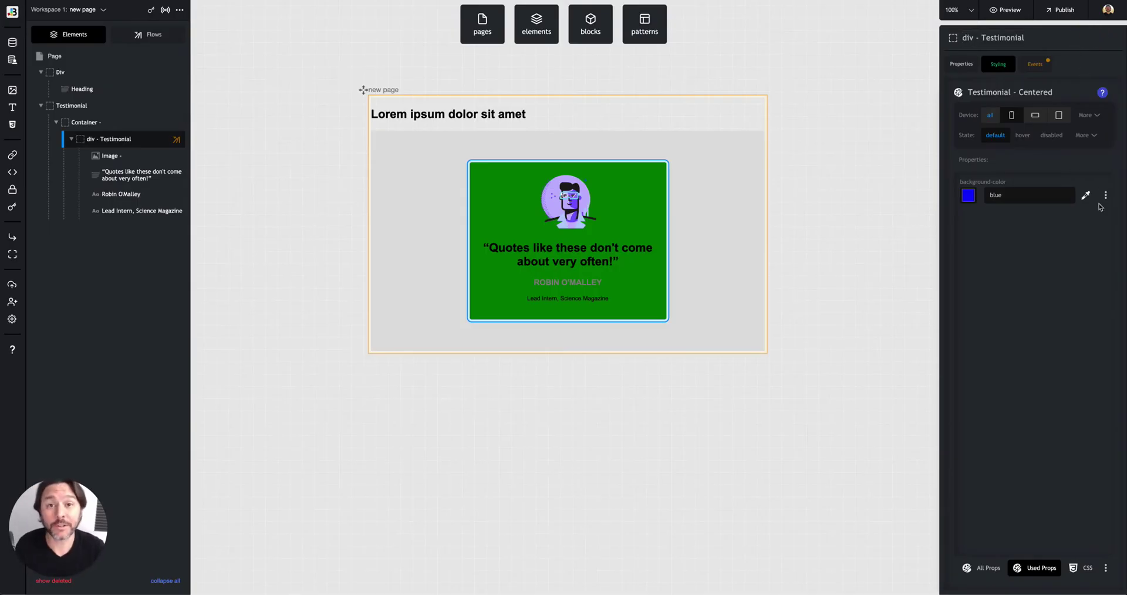